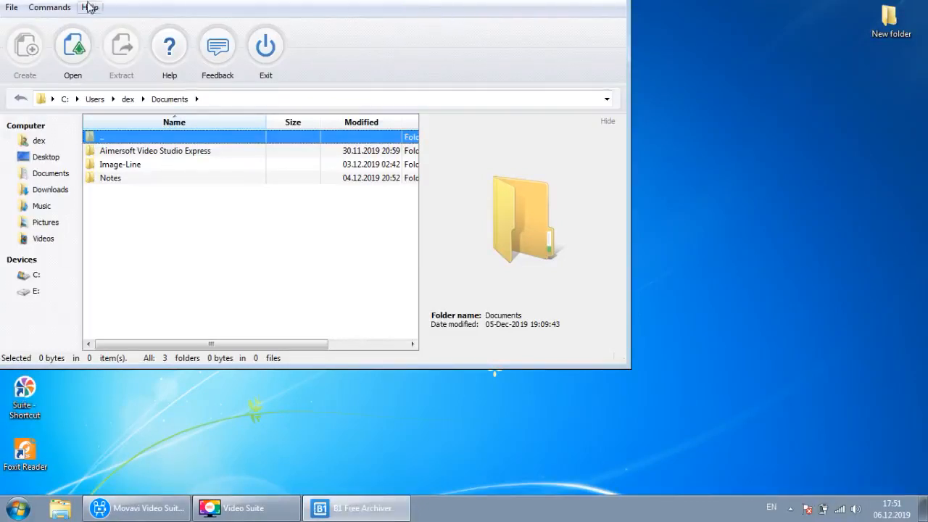
- Open the File menu with its general commands for opening, testing and configuring archives
{"action": "left_click", "coordinate": [12, 8]}
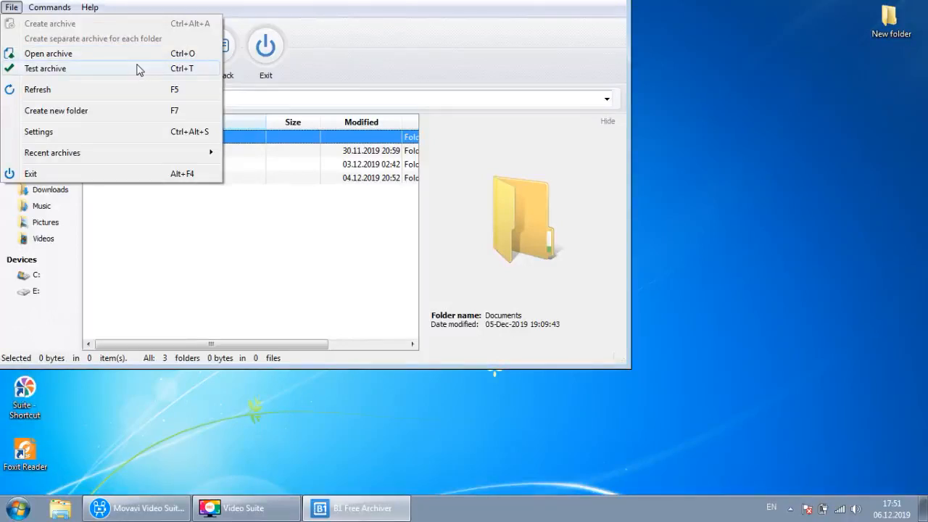
{"action": "left_click", "coordinate": [133, 141]}
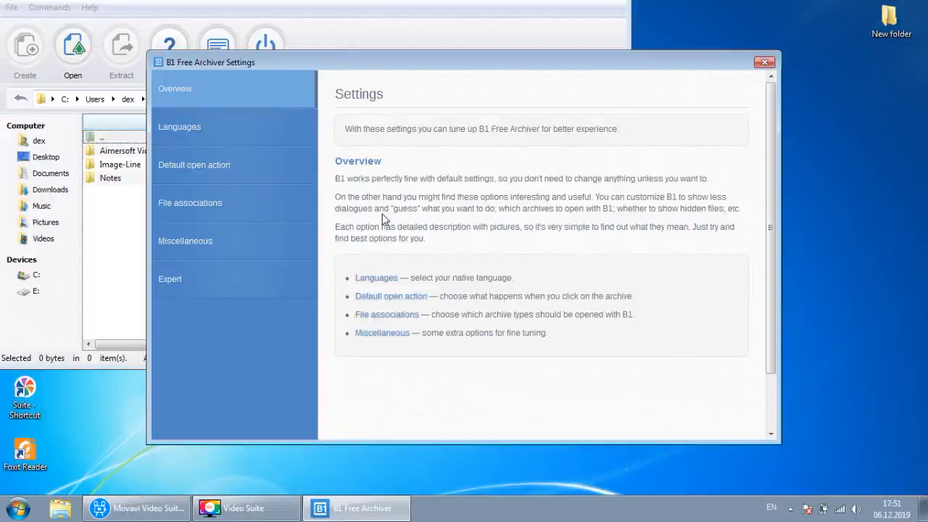
{"action": "left_click", "coordinate": [273, 134]}
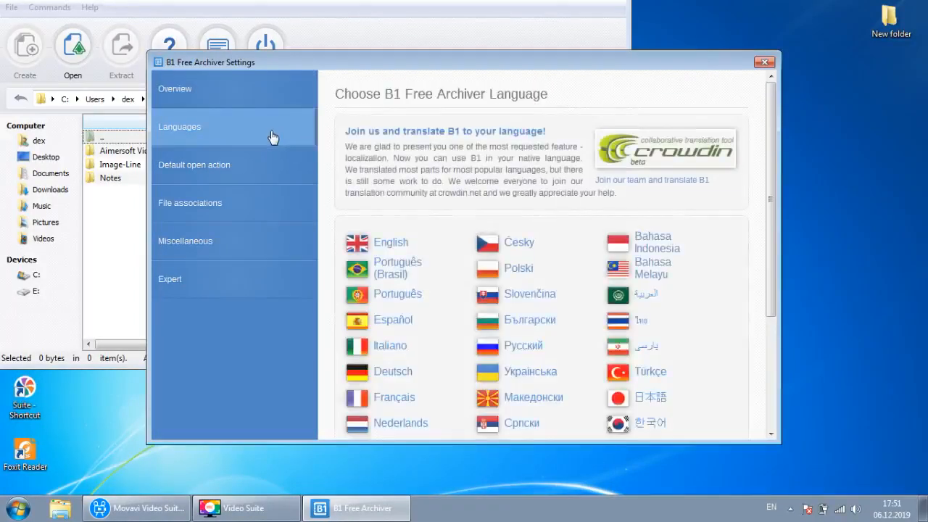
{"action": "scroll", "coordinate": [467, 165], "scroll_direction": "down", "scroll_amount": 2}
{"action": "scroll", "coordinate": [467, 165], "scroll_direction": "down", "scroll_amount": 2}
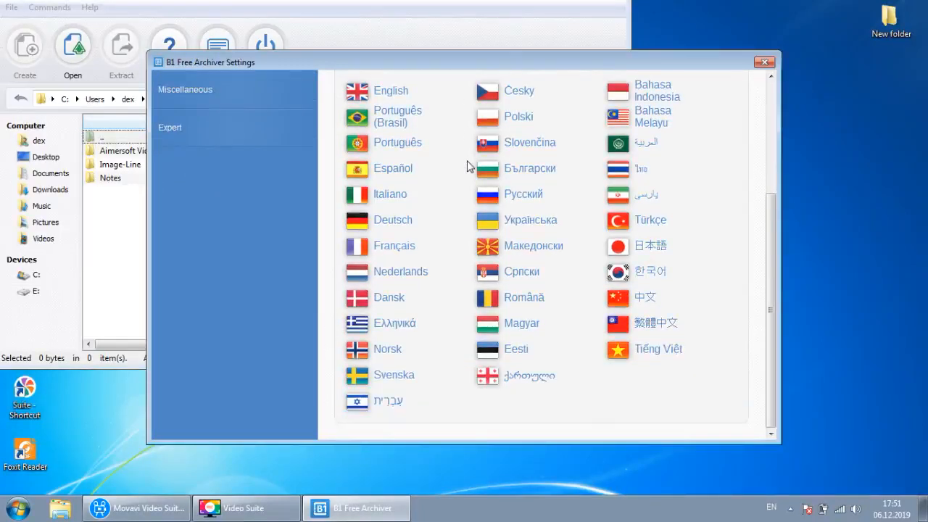
{"action": "scroll", "coordinate": [467, 165], "scroll_direction": "up", "scroll_amount": 1}
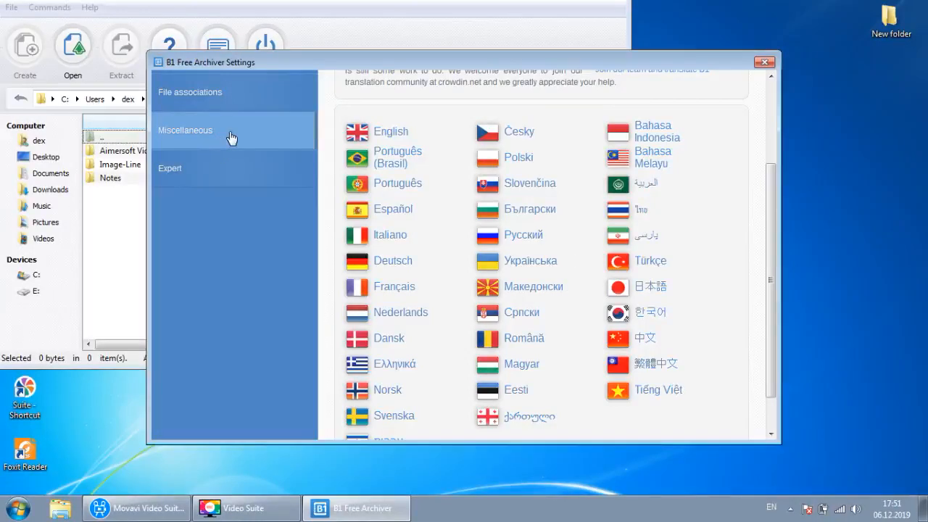
{"action": "left_click", "coordinate": [763, 63]}
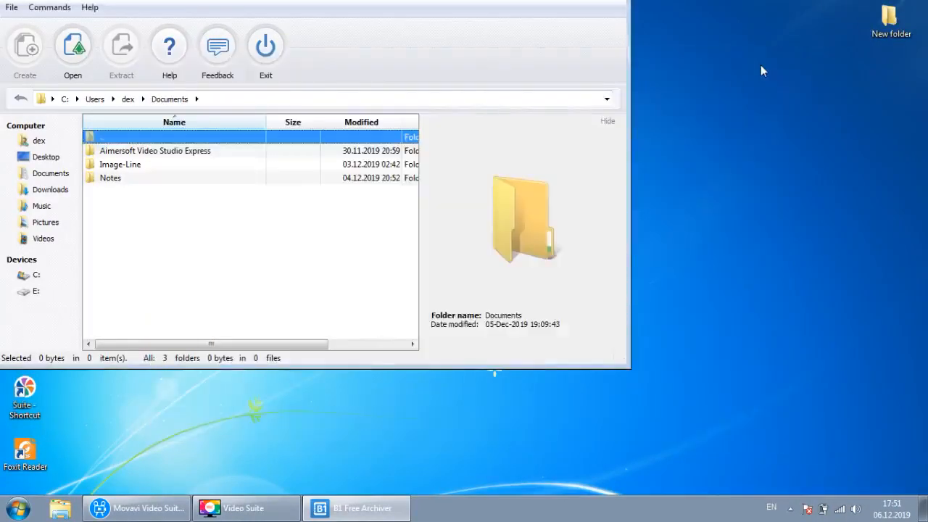
{"action": "left_click", "coordinate": [10, 9]}
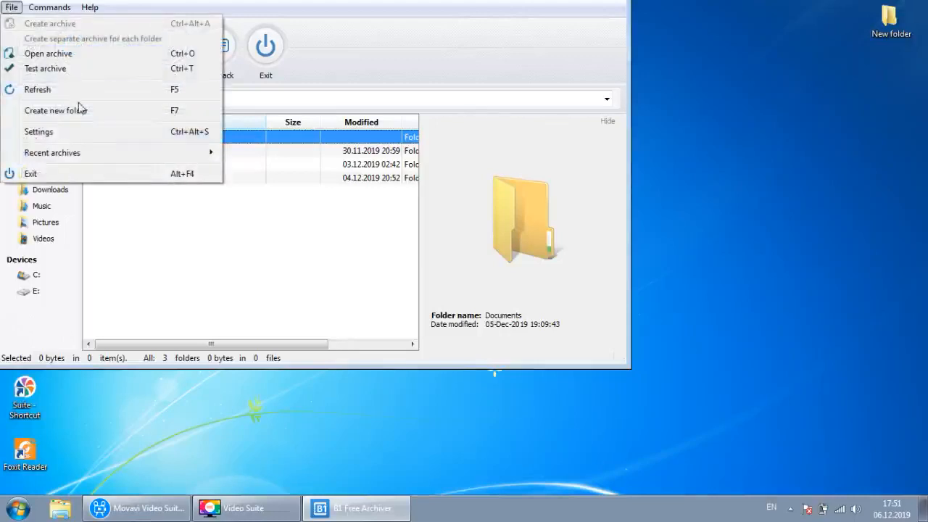
{"action": "left_click", "coordinate": [79, 130]}
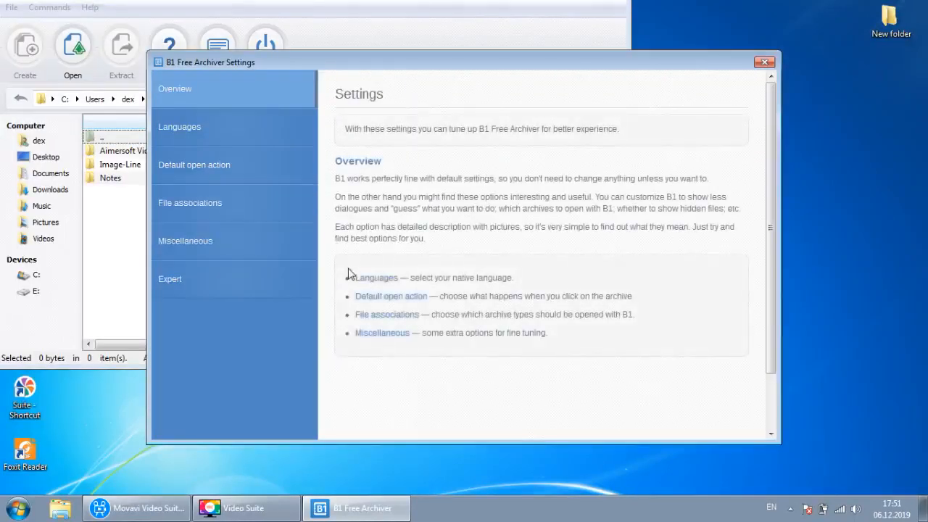
{"action": "left_click", "coordinate": [239, 174]}
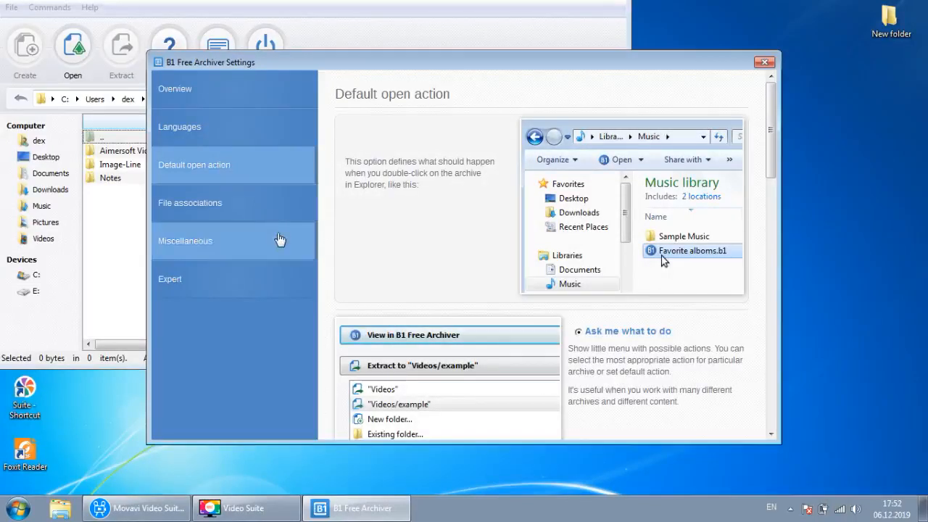
{"action": "left_click", "coordinate": [271, 215]}
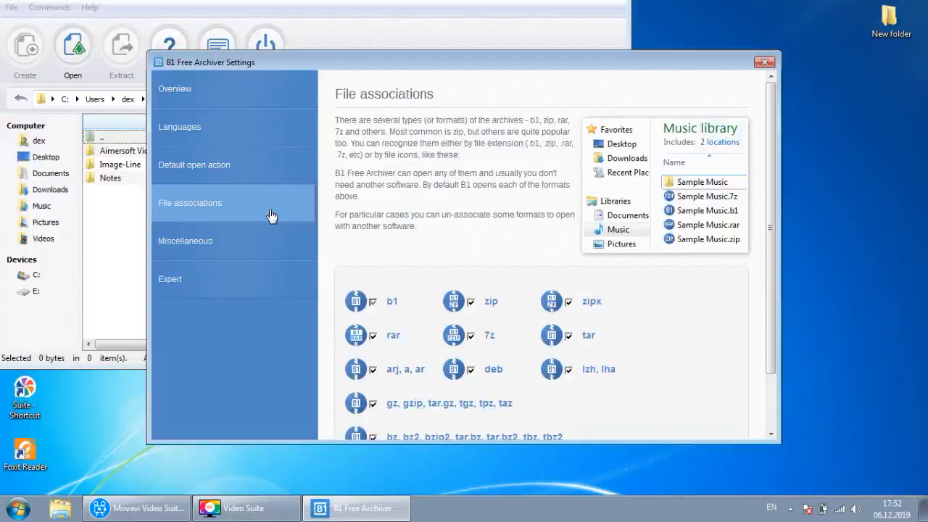
{"action": "left_click", "coordinate": [764, 63]}
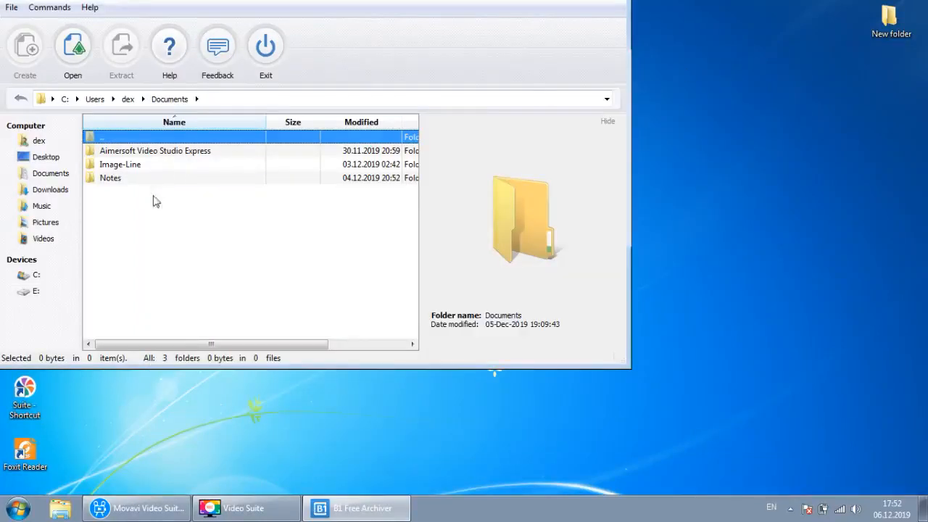
- Look through the File and Commands menus, then open the Help menu
{"action": "left_click", "coordinate": [12, 9]}
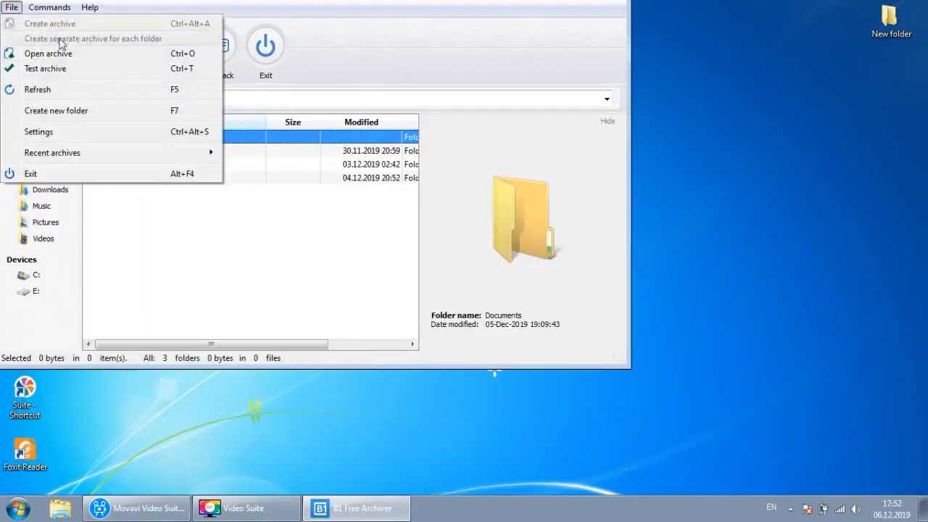
{"action": "mouse_move", "coordinate": [144, 160]}
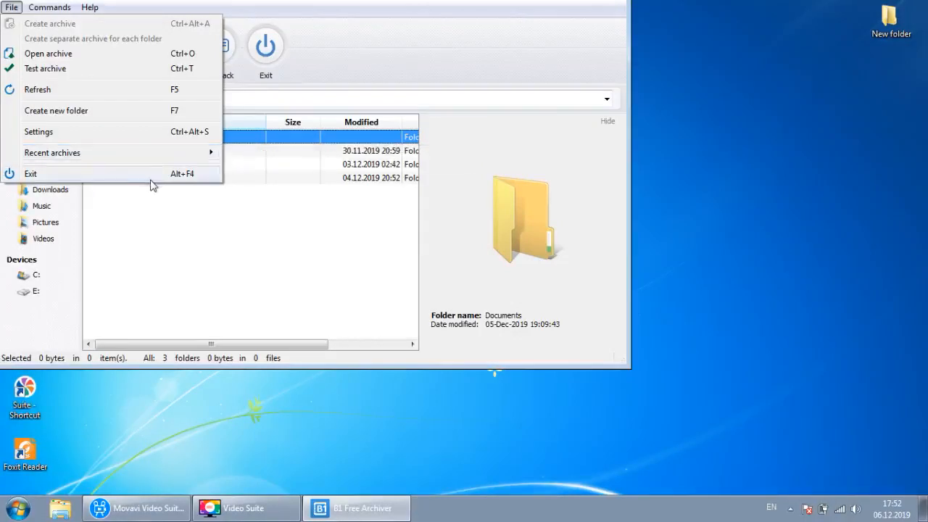
{"action": "left_click", "coordinate": [154, 259]}
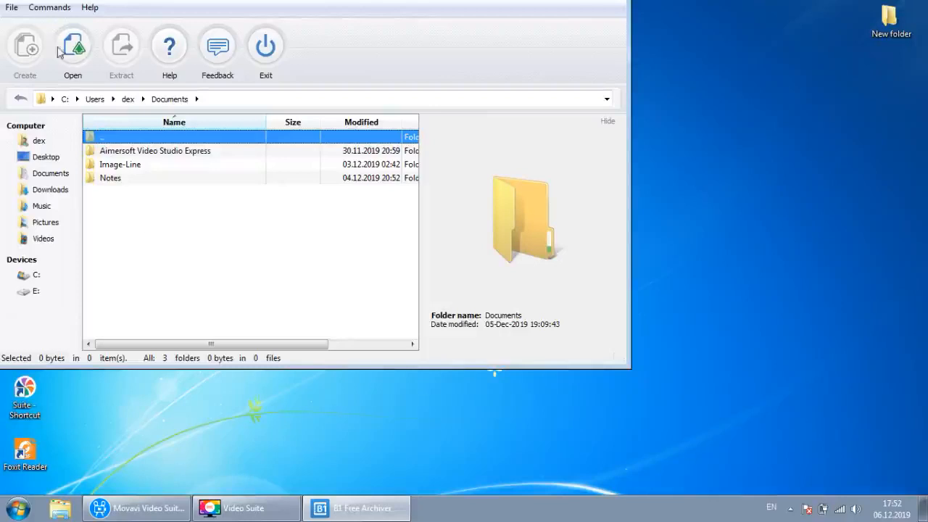
{"action": "left_click", "coordinate": [37, 8]}
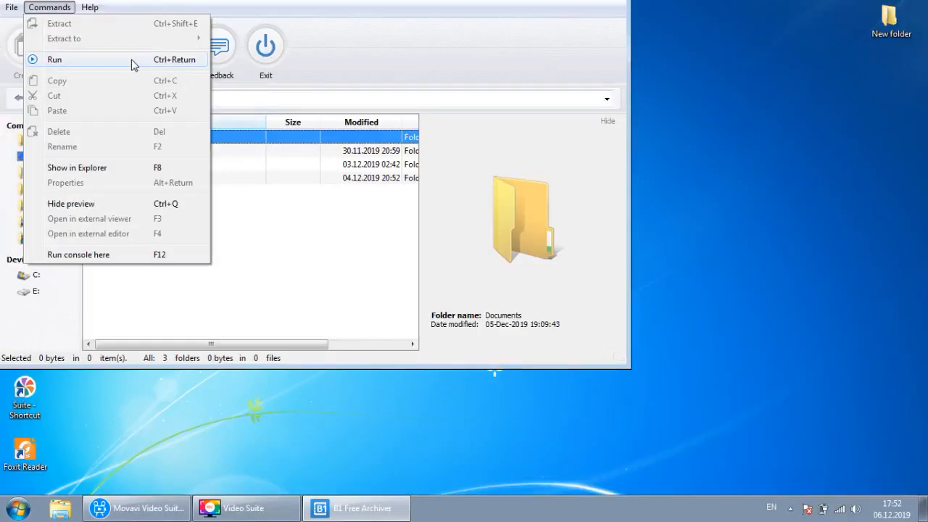
{"action": "left_click", "coordinate": [252, 229]}
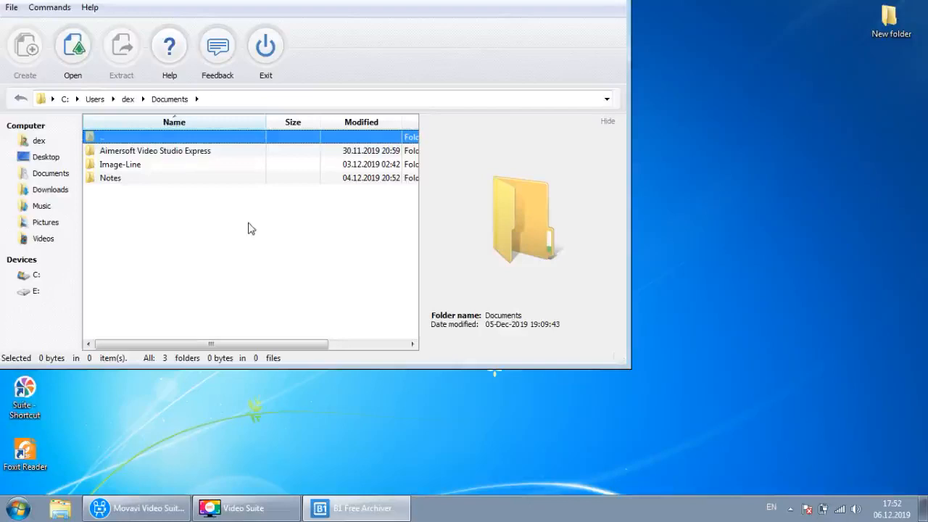
{"action": "left_click", "coordinate": [92, 9]}
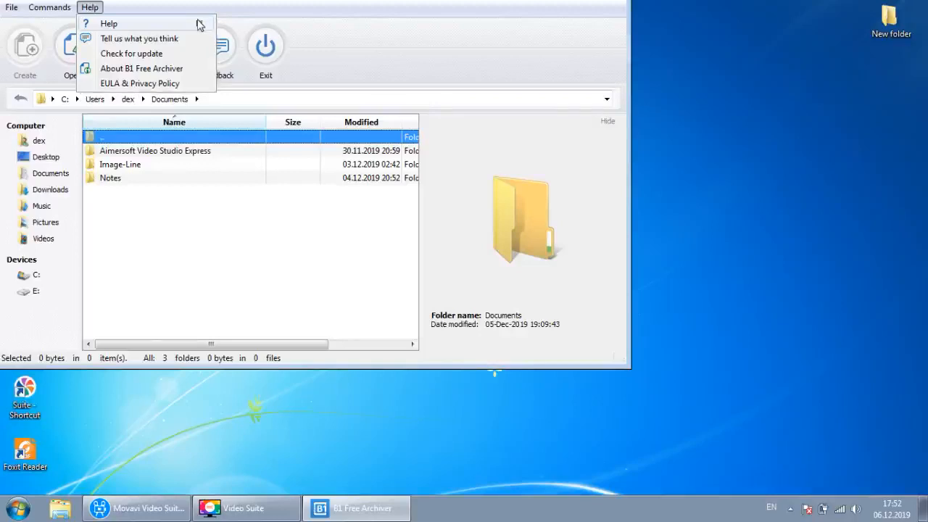
- View the Help guide, then run Check for update and dismiss the up-to-date notice
{"action": "left_click", "coordinate": [201, 24]}
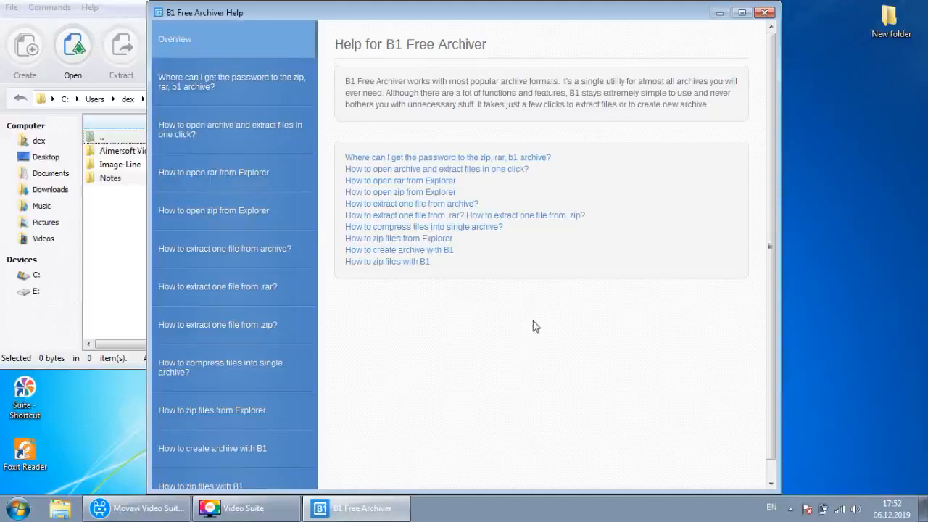
{"action": "left_click", "coordinate": [765, 14]}
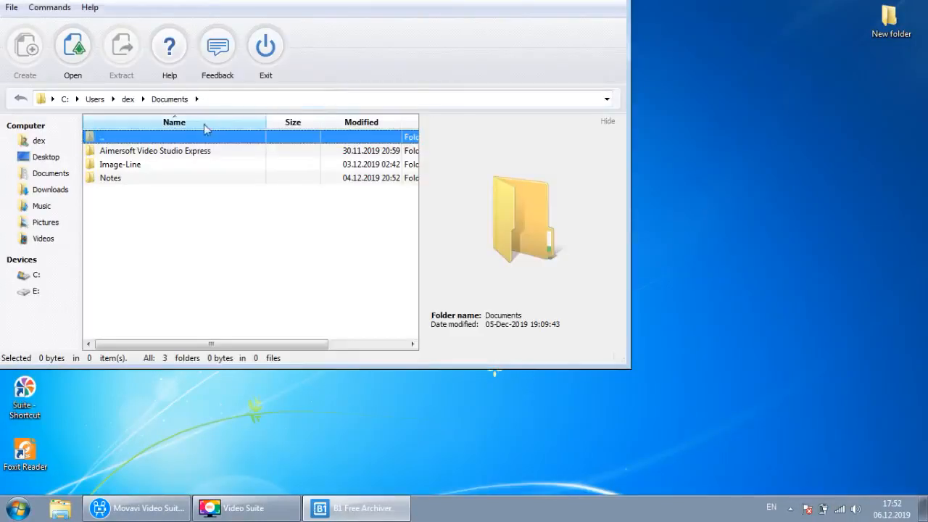
{"action": "left_click", "coordinate": [91, 8]}
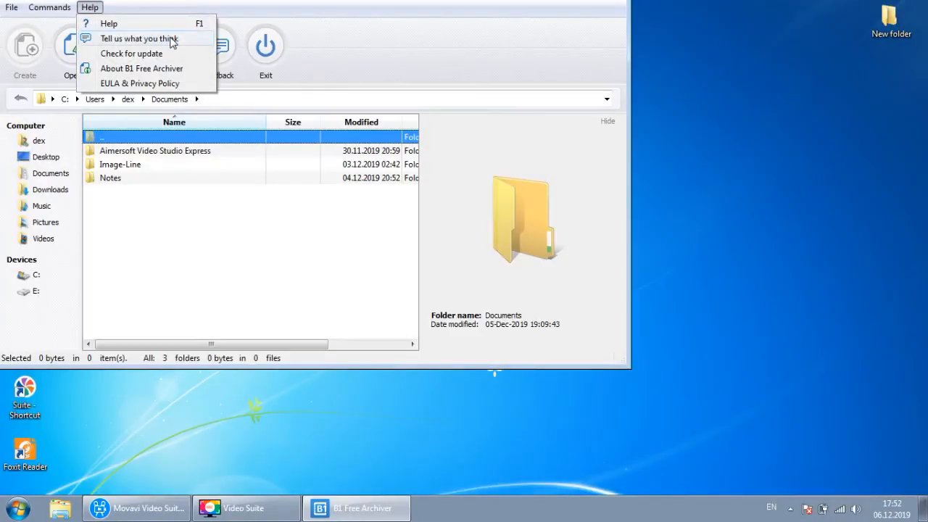
{"action": "left_click", "coordinate": [172, 59]}
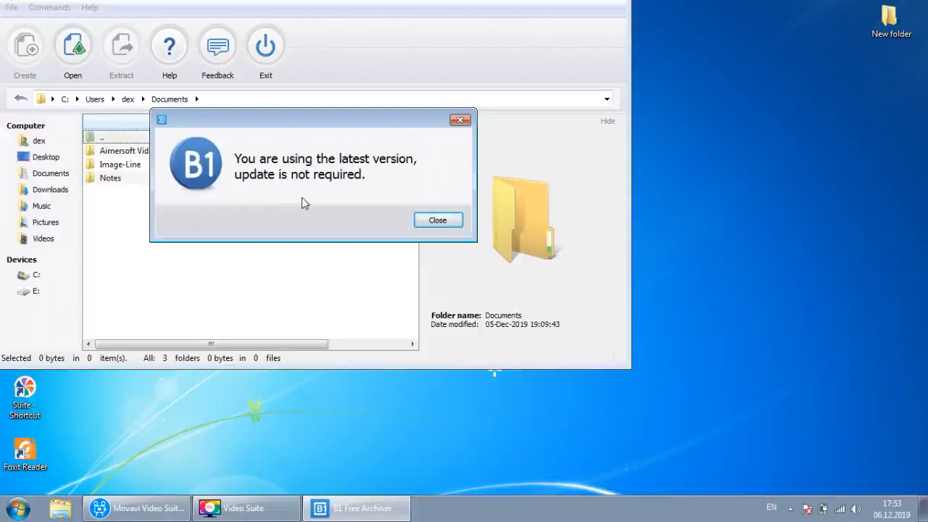
{"action": "left_click", "coordinate": [436, 220]}
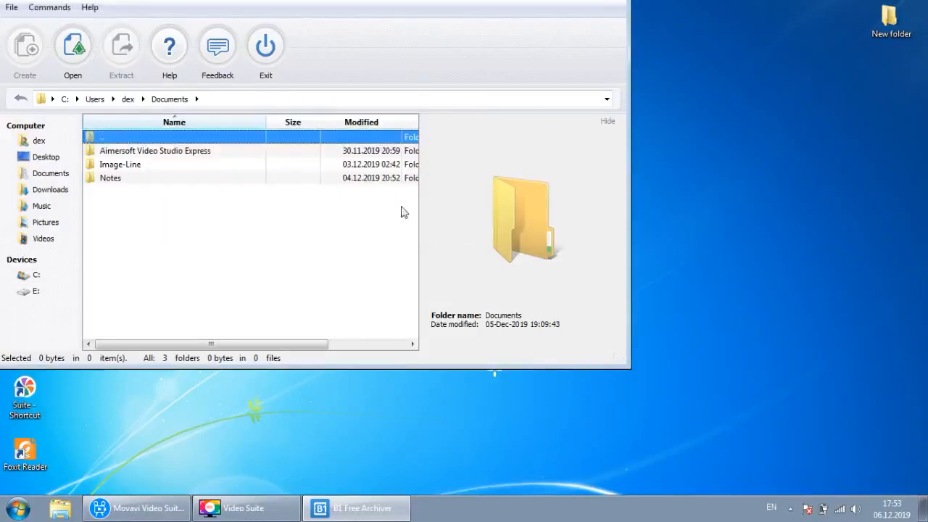
- Dismiss the Help menu and show the Downloads folder, briefly revisiting Documents
{"action": "left_click", "coordinate": [49, 8]}
{"action": "mouse_move", "coordinate": [89, 7]}
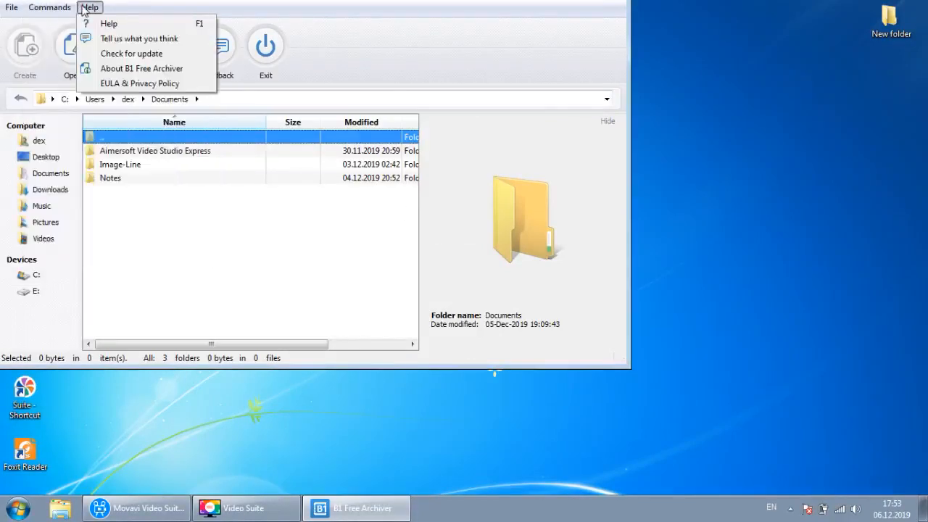
{"action": "left_click", "coordinate": [245, 224]}
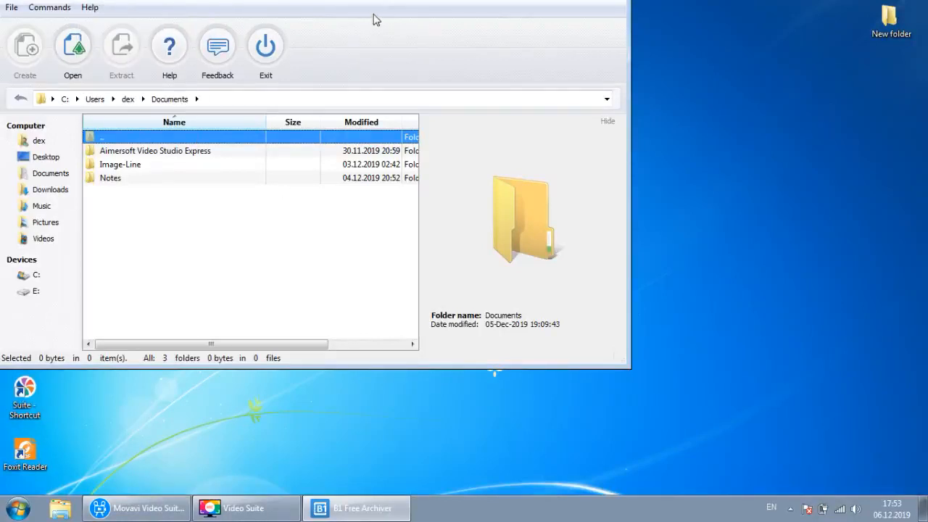
{"action": "left_click", "coordinate": [49, 189]}
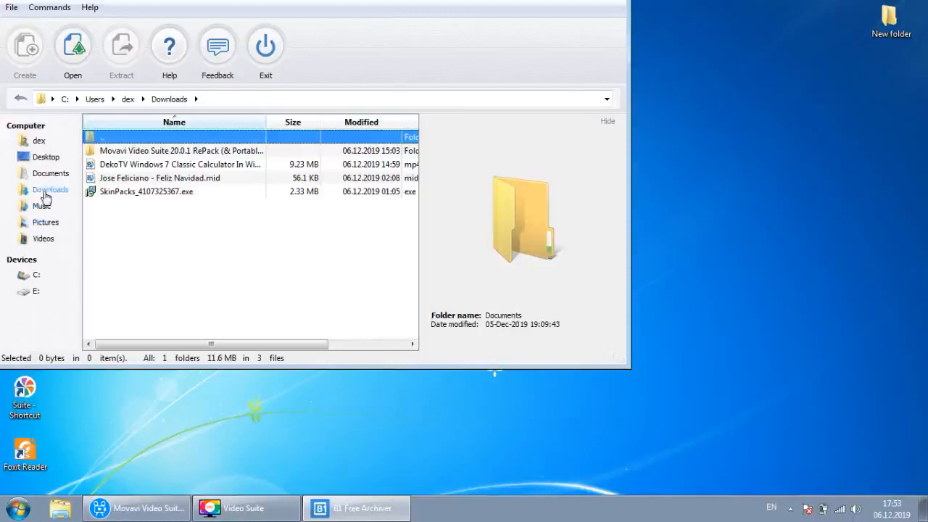
{"action": "left_click", "coordinate": [45, 179]}
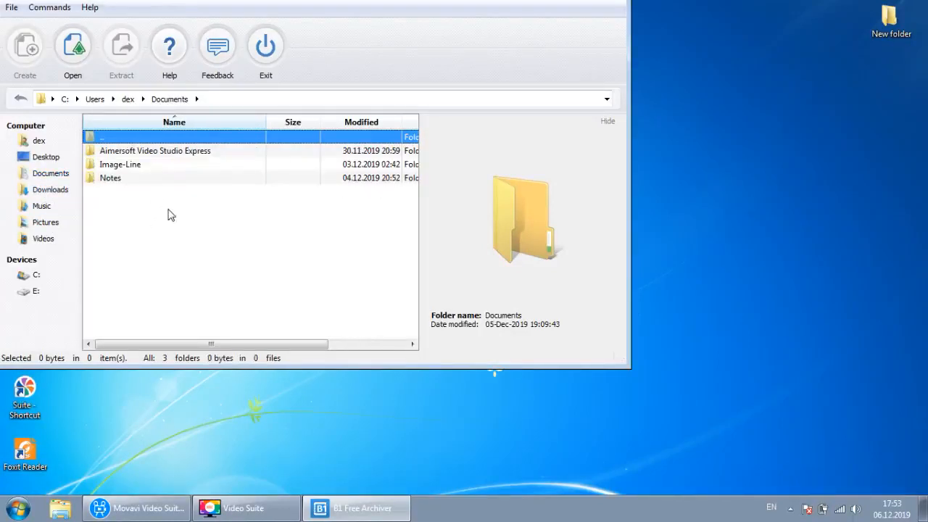
{"action": "left_click", "coordinate": [52, 190]}
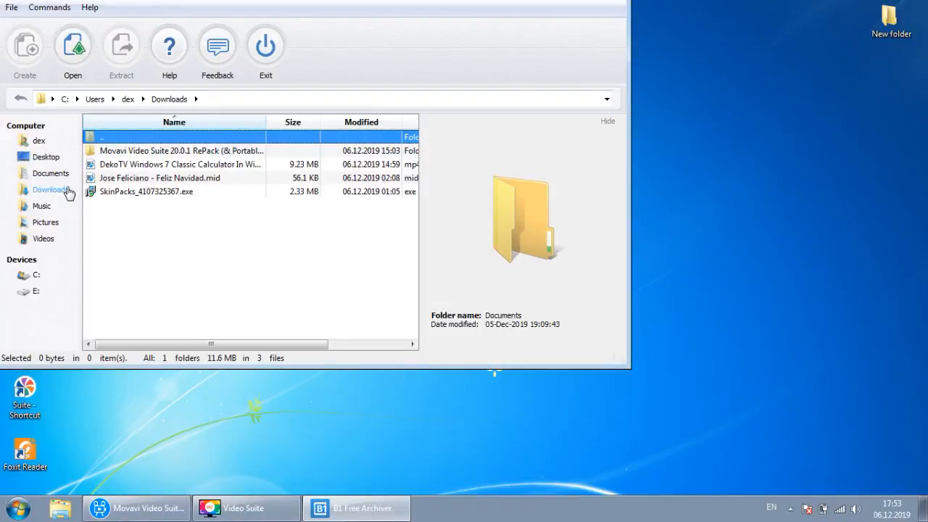
- Start an archive of the .mid file and DekoTV video, saved to the Desktop
{"action": "left_click", "coordinate": [109, 179]}
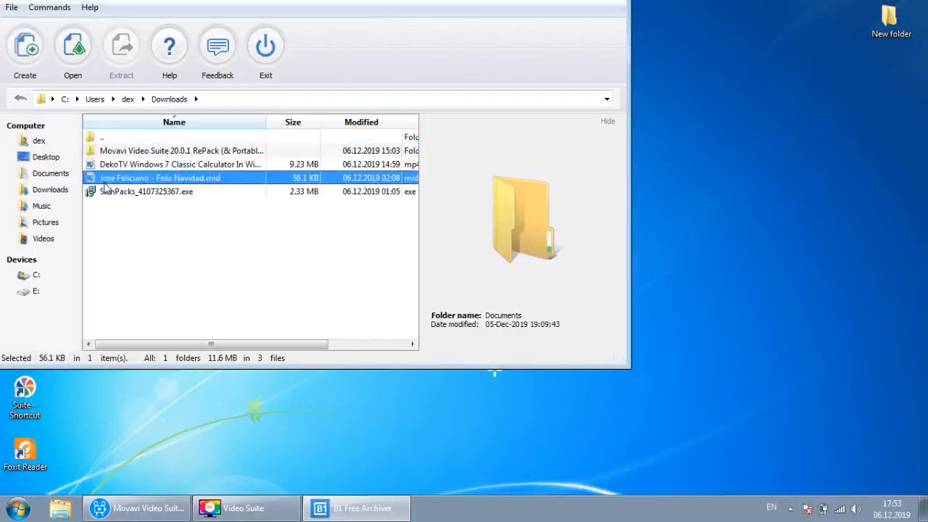
{"action": "left_click", "coordinate": [138, 168], "text": "ctrl"}
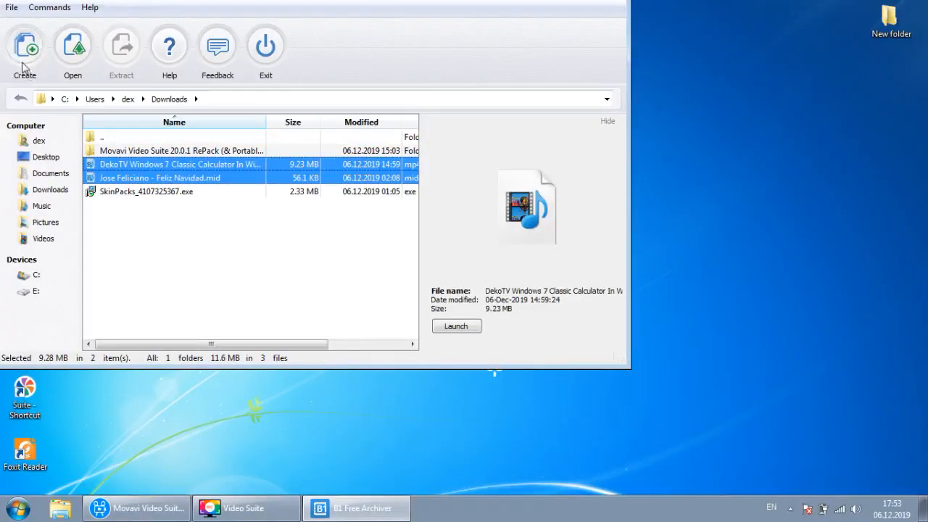
{"action": "left_click", "coordinate": [23, 67]}
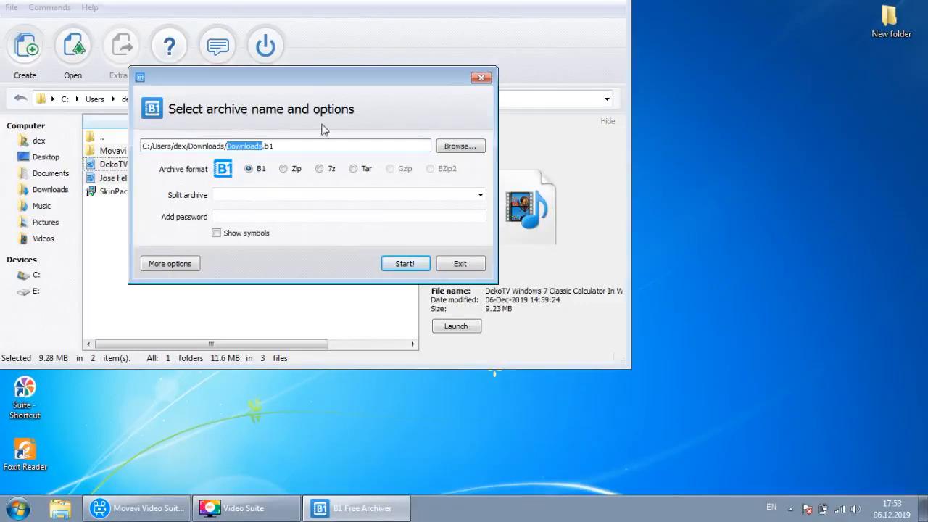
{"action": "left_click", "coordinate": [446, 146]}
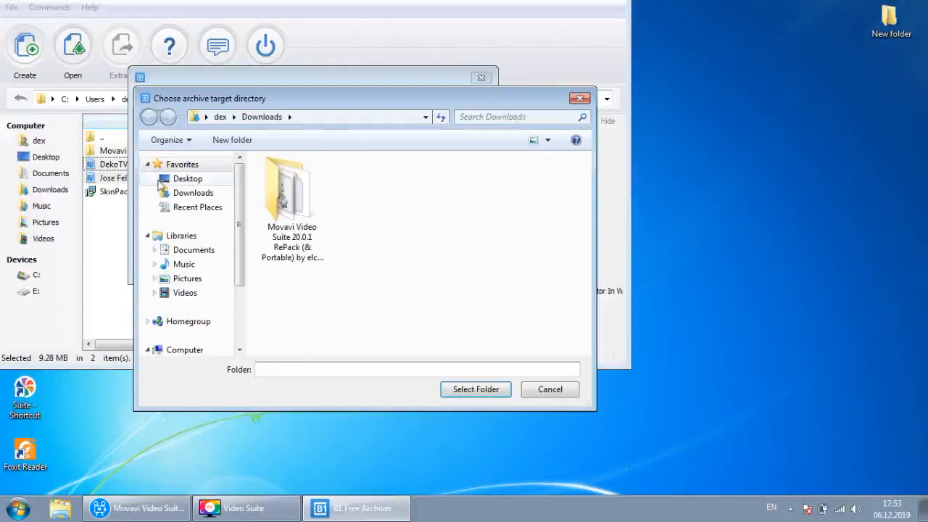
{"action": "left_click", "coordinate": [171, 180]}
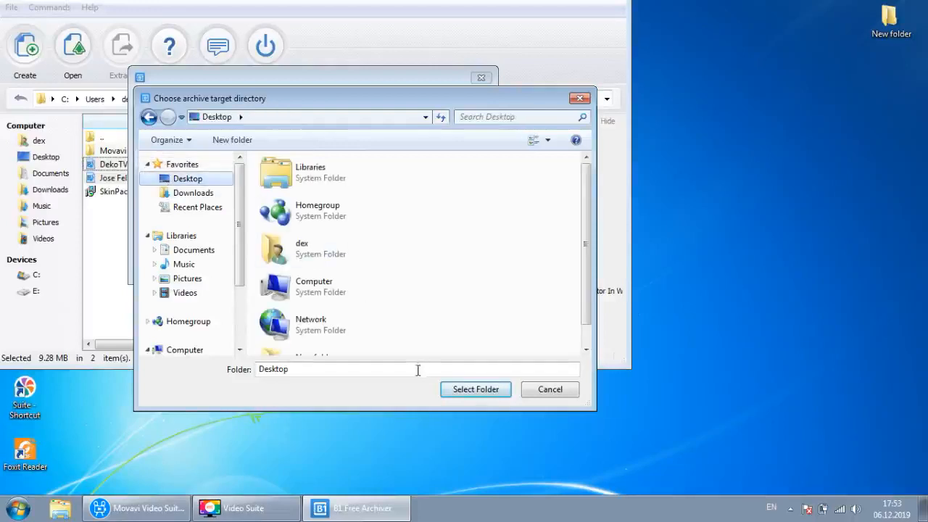
{"action": "left_click", "coordinate": [472, 390]}
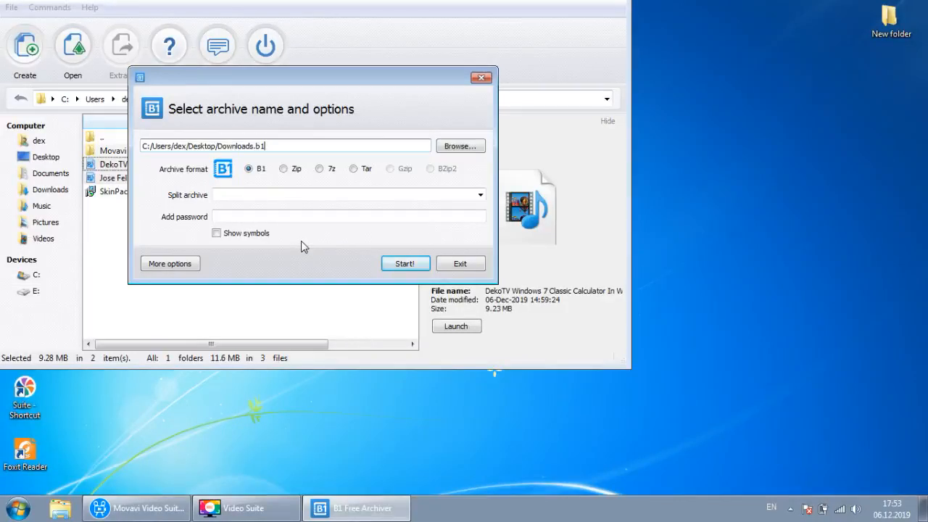
- Try the Zip, 7z and Tar formats, then settle on B1
{"action": "left_click", "coordinate": [293, 169]}
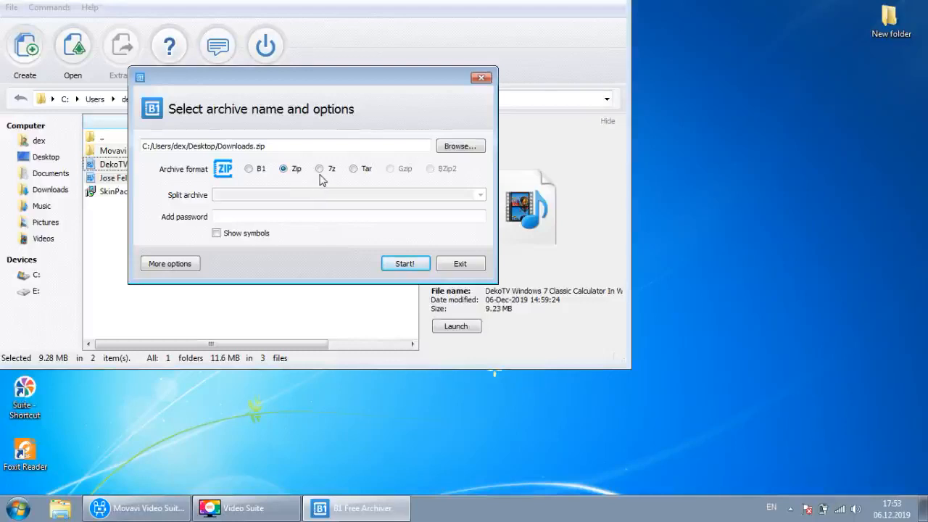
{"action": "left_click", "coordinate": [325, 172]}
{"action": "left_click", "coordinate": [354, 171]}
{"action": "left_click", "coordinate": [266, 171]}
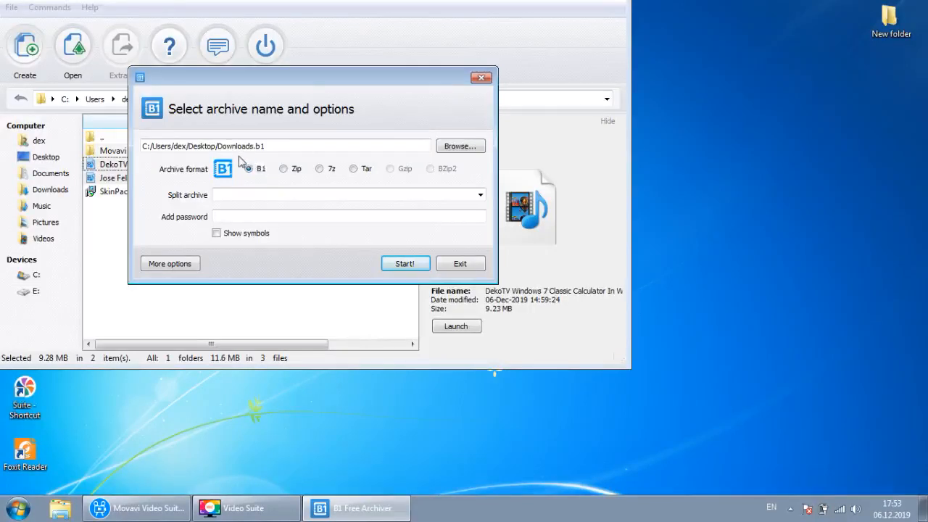
- Rename the archive to audiovideo and leave the split size unset
{"action": "left_click_drag", "start_coordinate": [216, 145], "coordinate": [255, 148]}
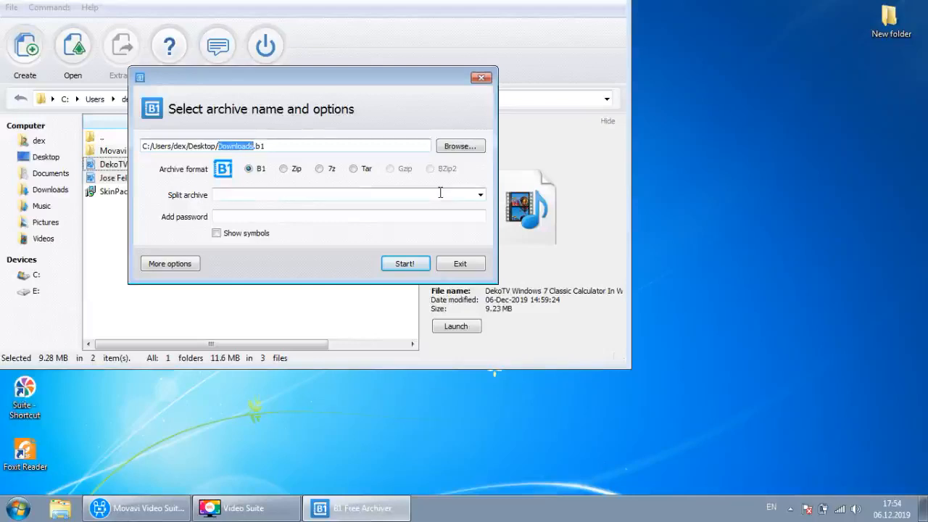
{"action": "type", "text": "au"}
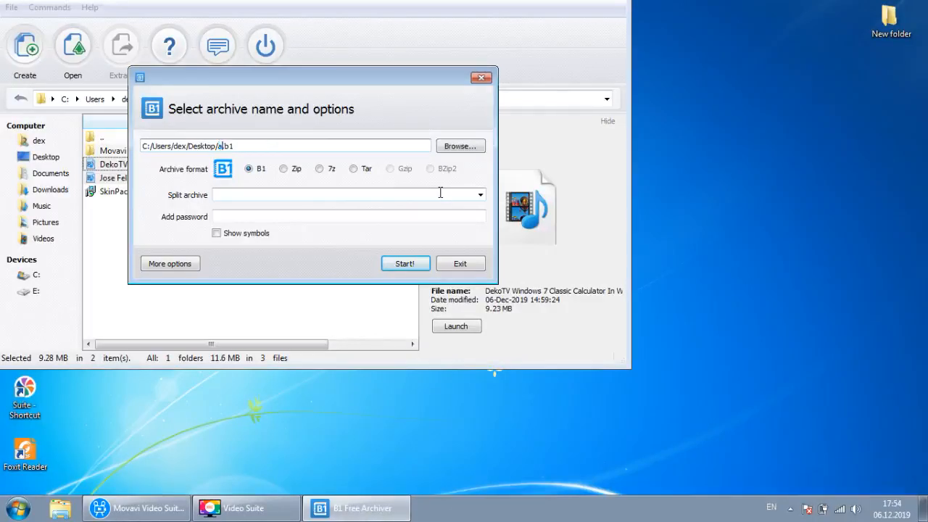
{"action": "type", "text": "diovideo"}
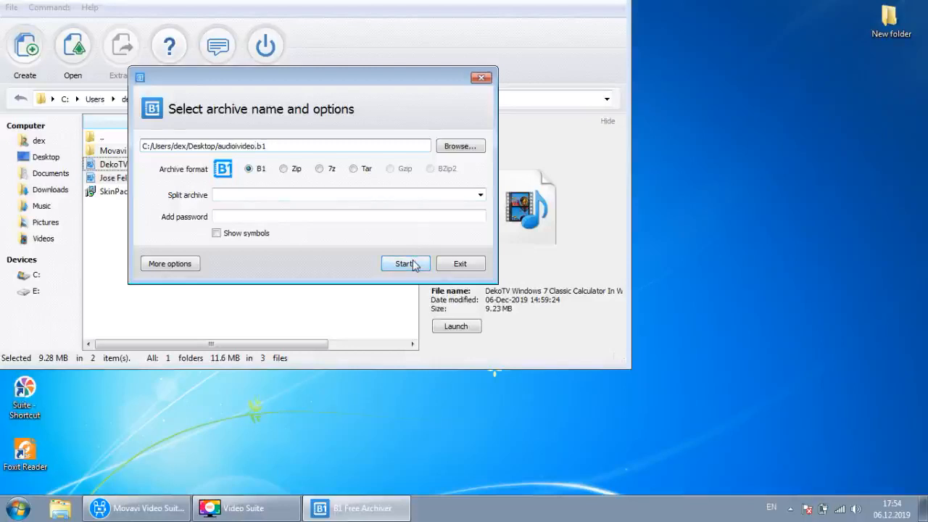
{"action": "left_click", "coordinate": [473, 197]}
{"action": "left_click", "coordinate": [479, 196]}
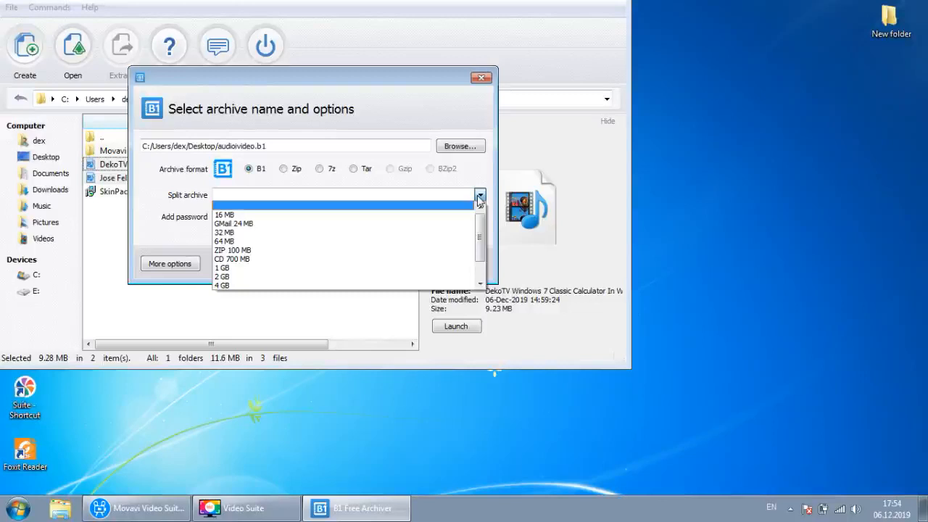
{"action": "left_click", "coordinate": [479, 197]}
- Enter a trial password, then delete it so the archive has no password
{"action": "left_click", "coordinate": [315, 219]}
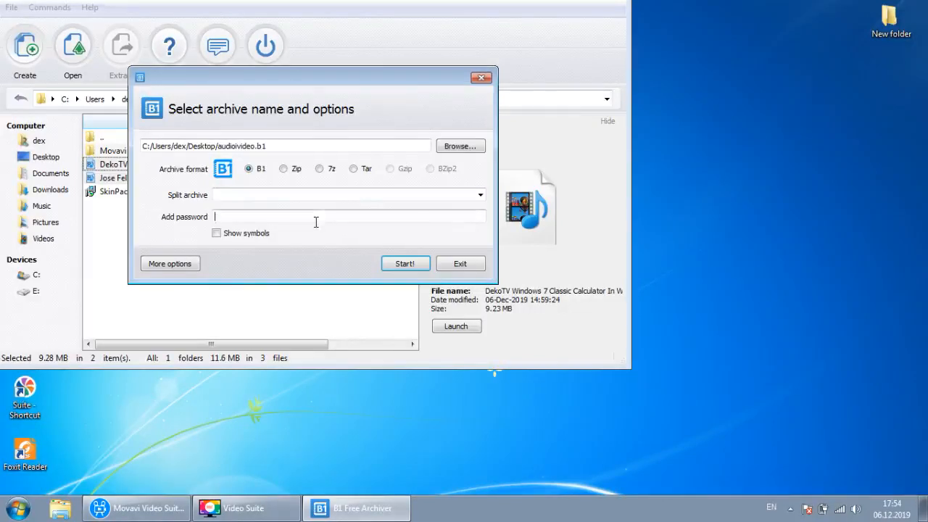
{"action": "left_click", "coordinate": [260, 237]}
{"action": "type", "text": "123"}
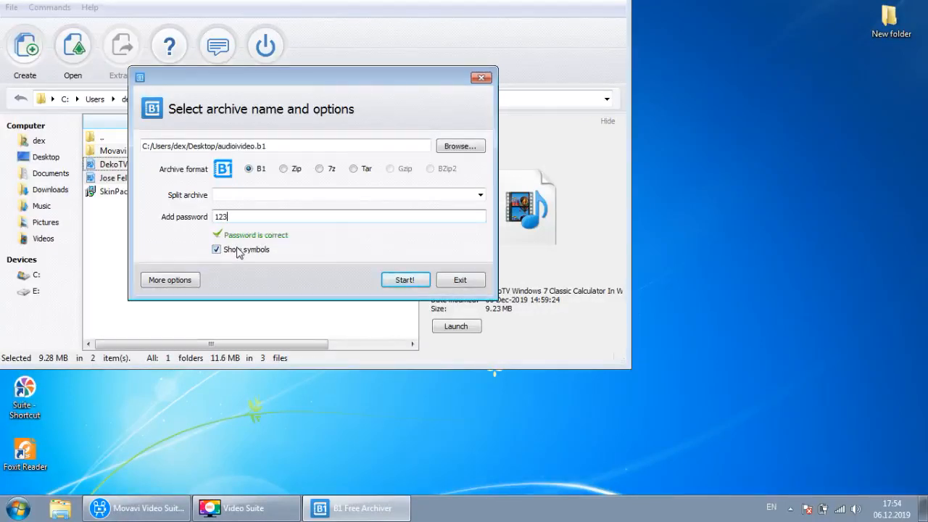
{"action": "left_click", "coordinate": [237, 250]}
{"action": "key", "text": "shift+Tab"}
{"action": "key", "text": "BackSpace"}
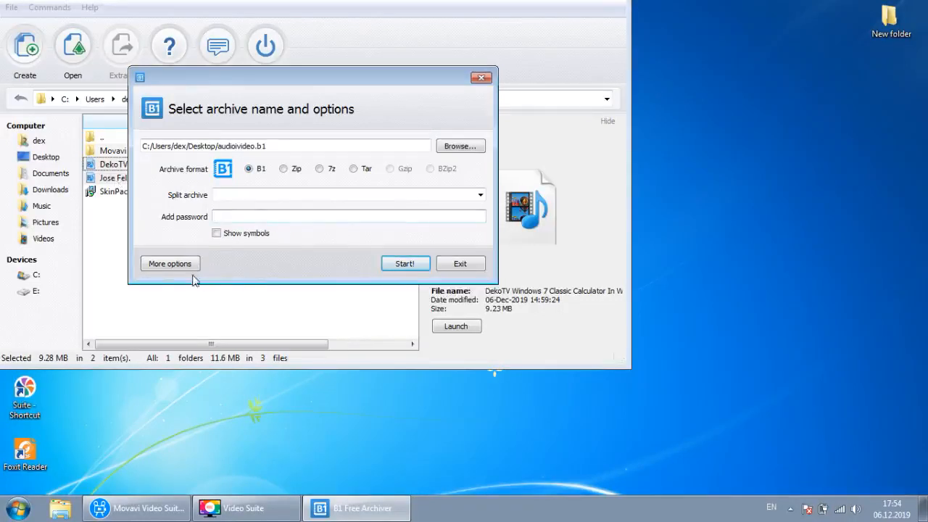
- Keep Smart compression under More options and create audiovideo.b1, 9.28 MB to 9.24 MB
{"action": "left_click", "coordinate": [171, 280]}
{"action": "left_click", "coordinate": [281, 262]}
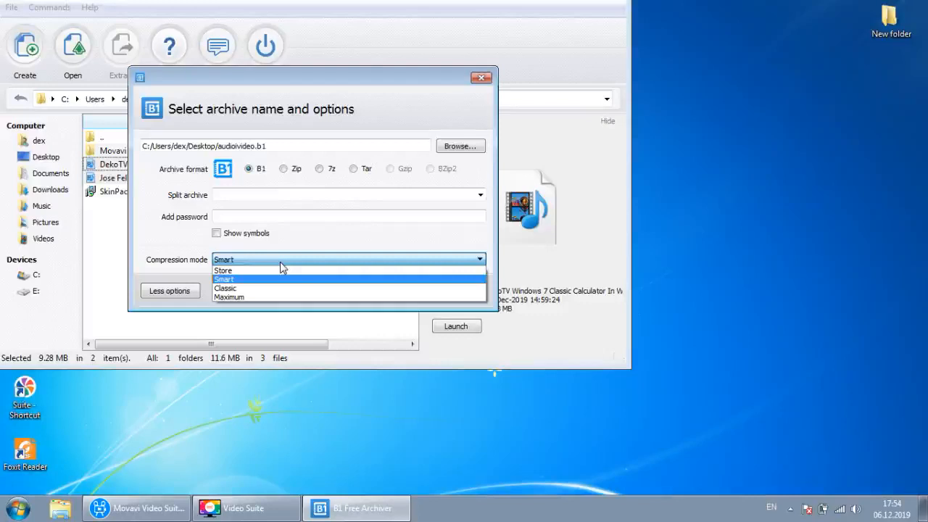
{"action": "left_click", "coordinate": [347, 220]}
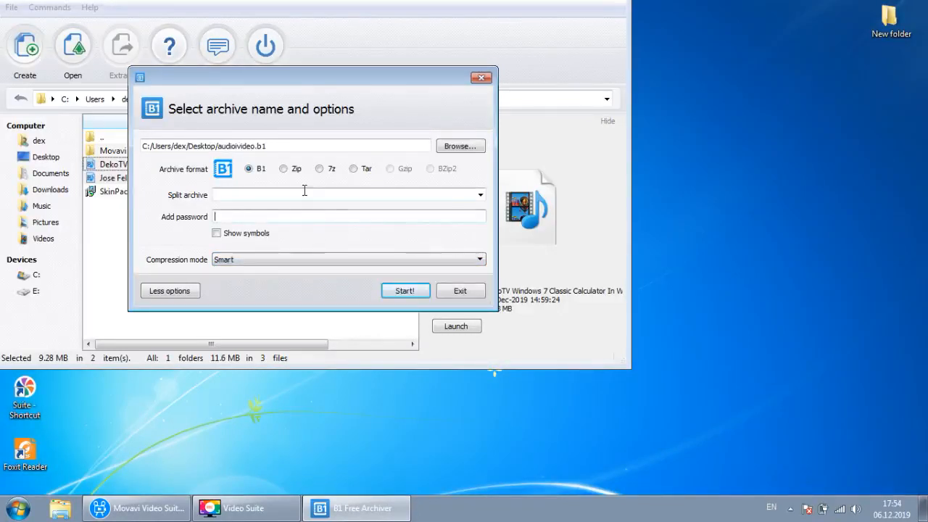
{"action": "left_click", "coordinate": [423, 291]}
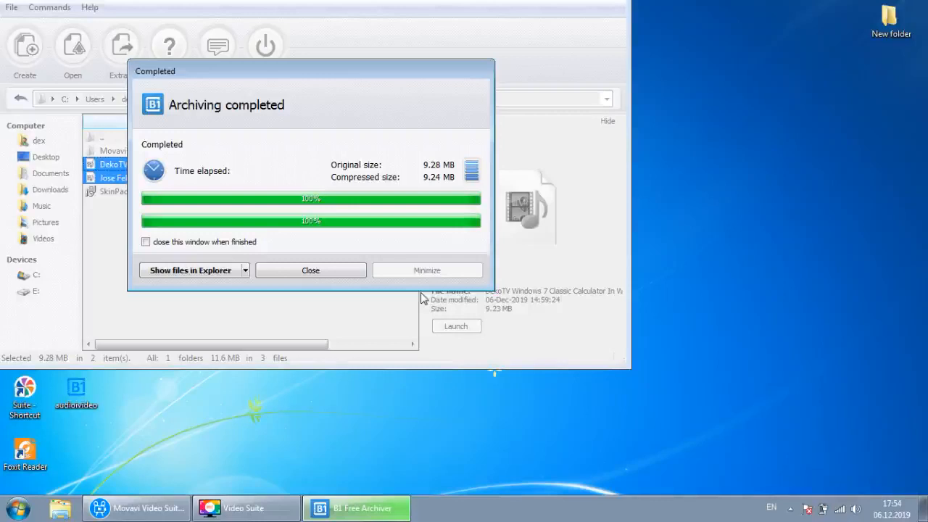
- Locate the new audiovideo archive in Explorer and preview its contents
{"action": "left_click", "coordinate": [198, 273]}
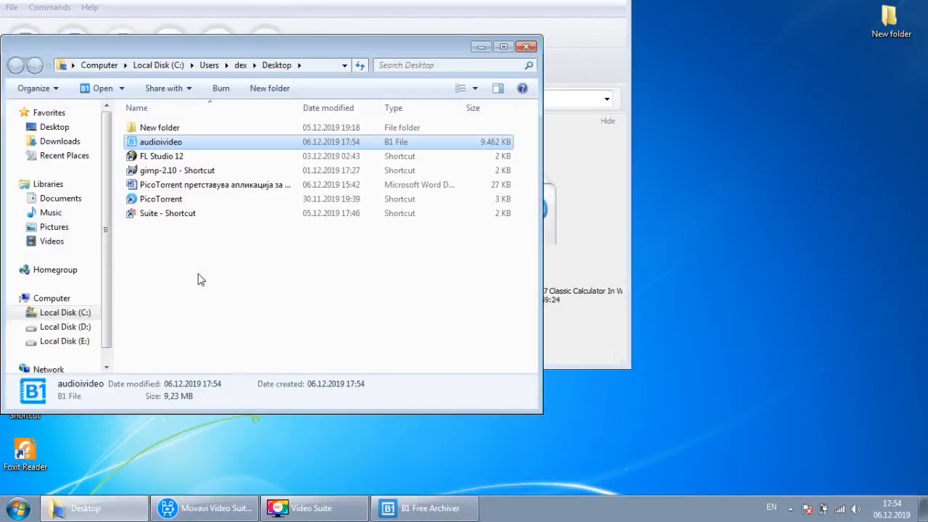
{"action": "double_click", "coordinate": [161, 142]}
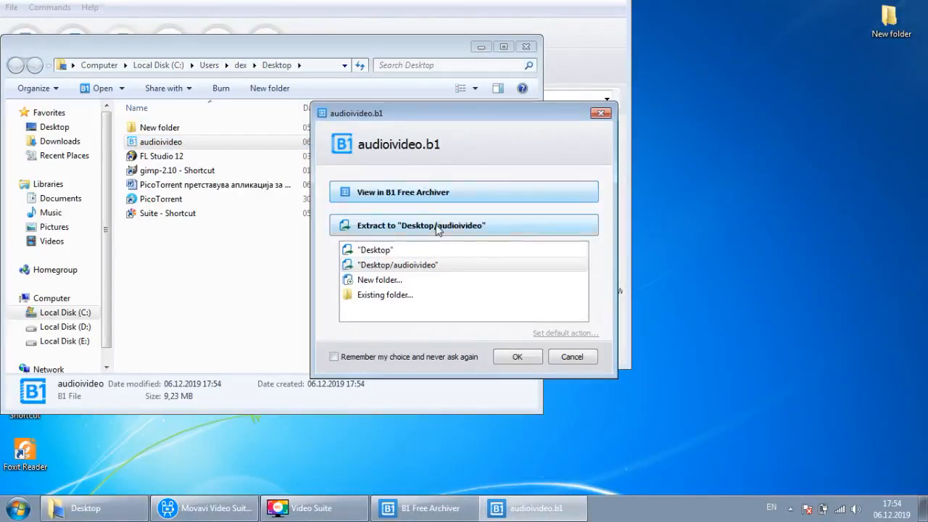
{"action": "left_click", "coordinate": [434, 194]}
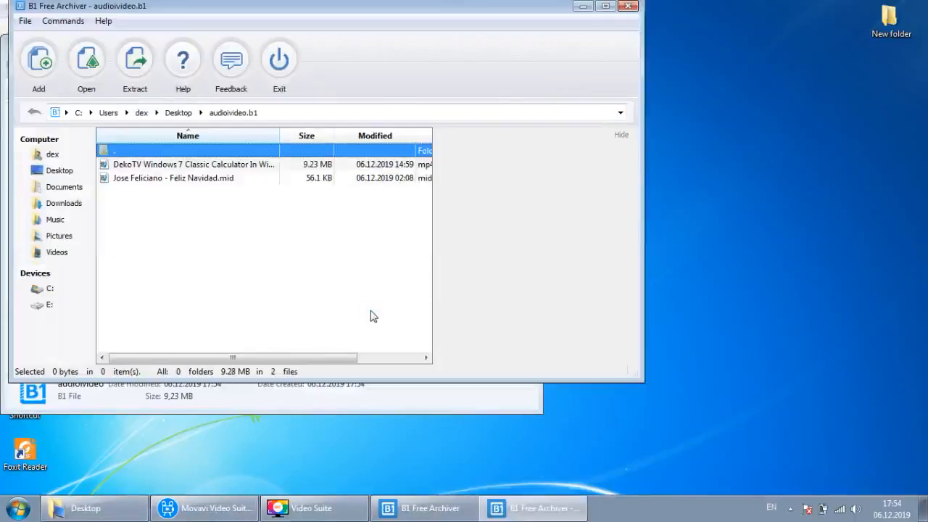
{"action": "left_click", "coordinate": [627, 6]}
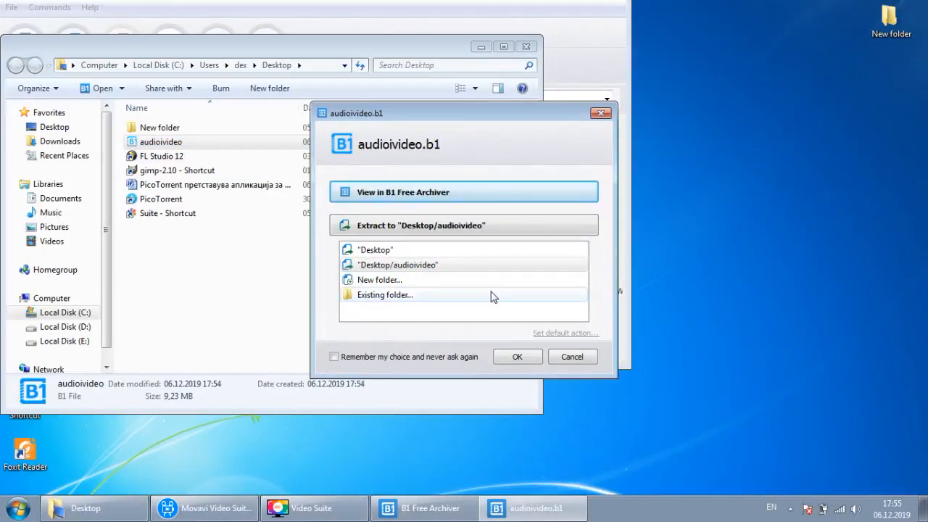
- Extract the archive to Desktop/audioivideo and open the resulting folder
{"action": "left_click", "coordinate": [476, 225]}
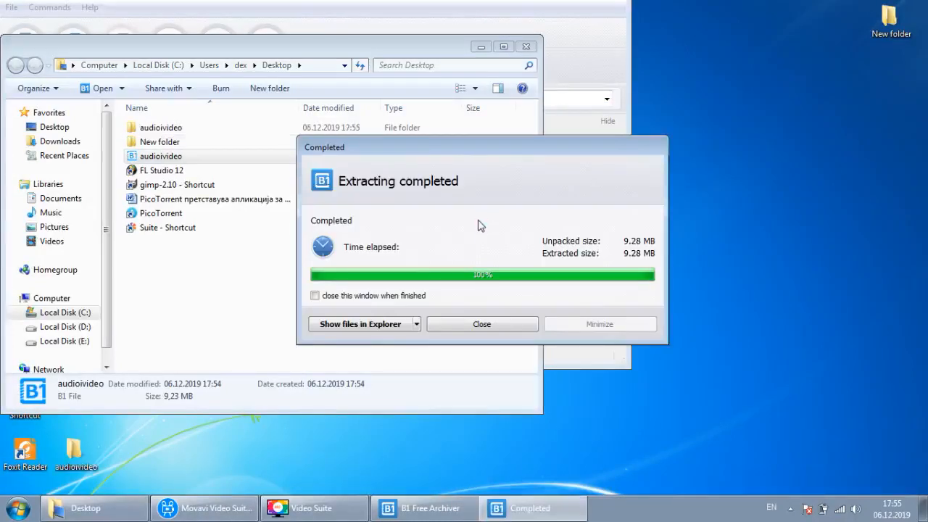
{"action": "left_click", "coordinate": [513, 323]}
{"action": "double_click", "coordinate": [145, 128]}
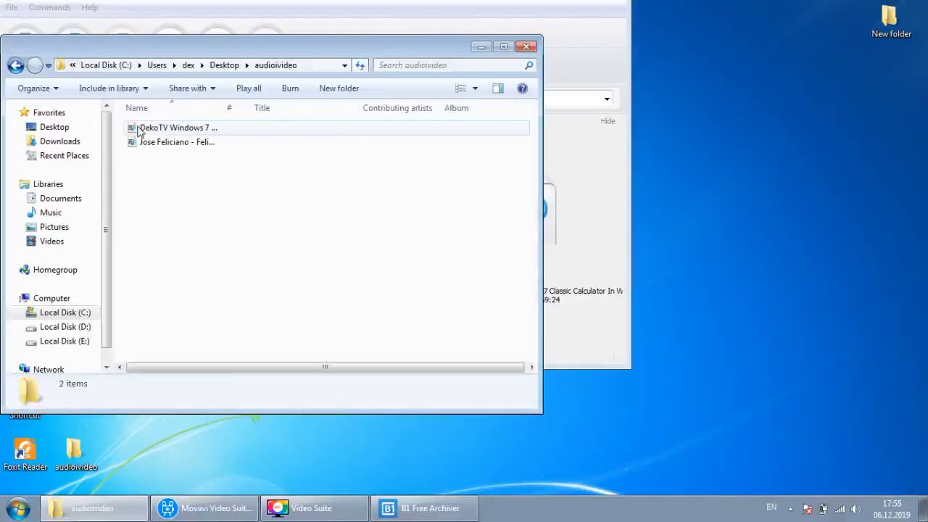
- Return to the archiver's Documents folder and select Notes and Aimersoft Video Studio Express
{"action": "left_click", "coordinate": [527, 47]}
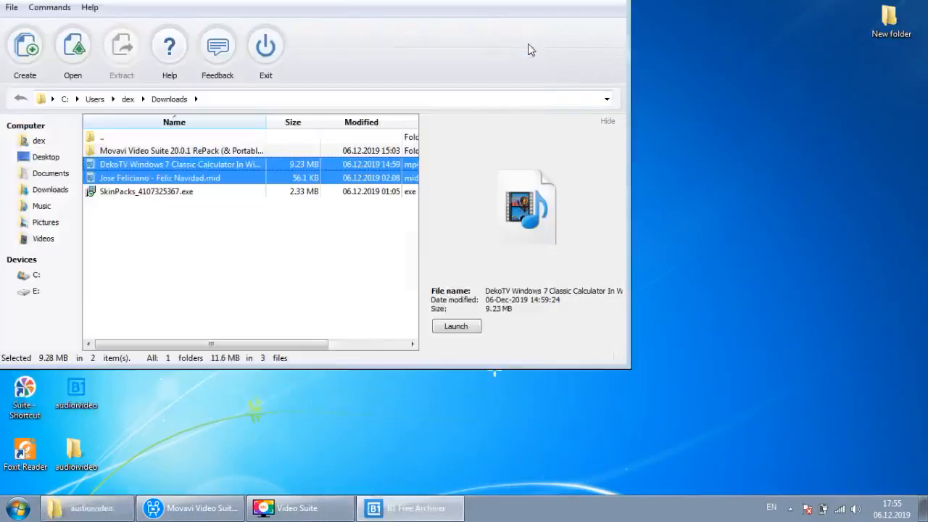
{"action": "left_click", "coordinate": [181, 259]}
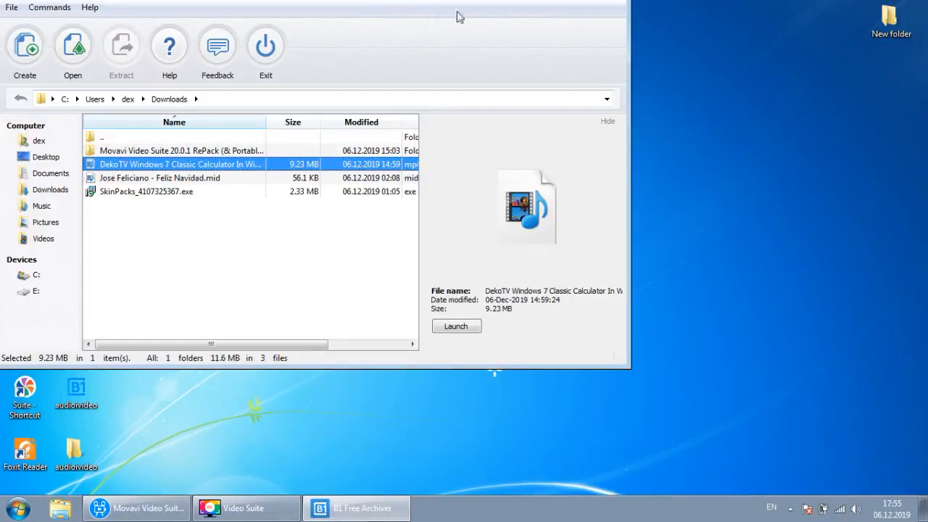
{"action": "left_click", "coordinate": [38, 193]}
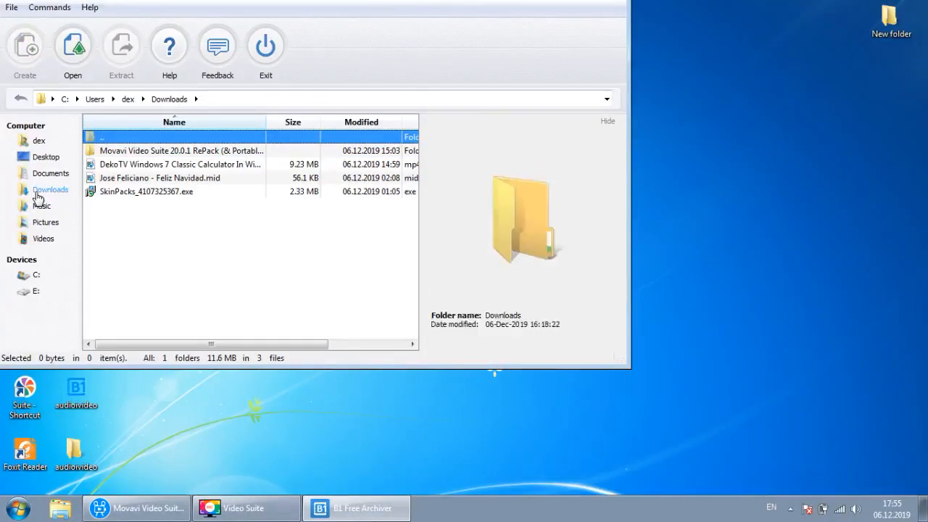
{"action": "left_click", "coordinate": [51, 176]}
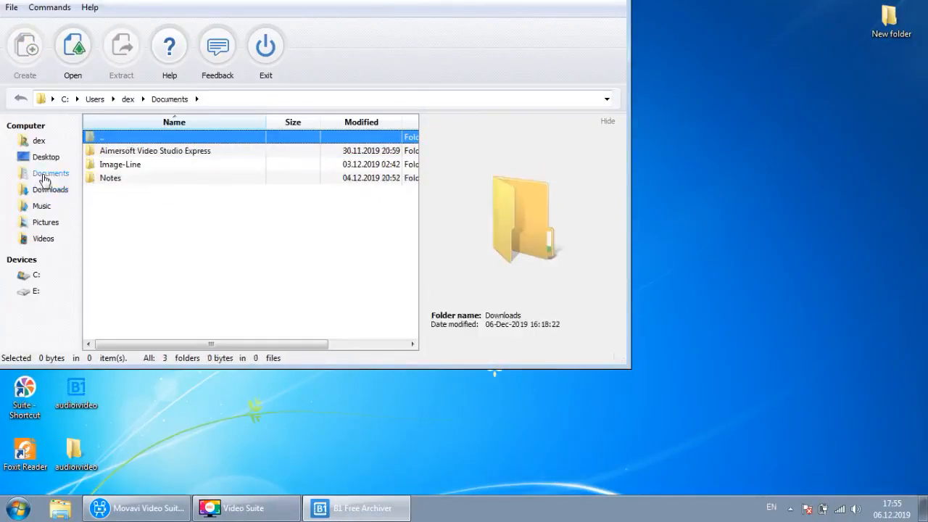
{"action": "left_click", "coordinate": [122, 179]}
{"action": "left_click", "coordinate": [126, 153], "text": "ctrl"}
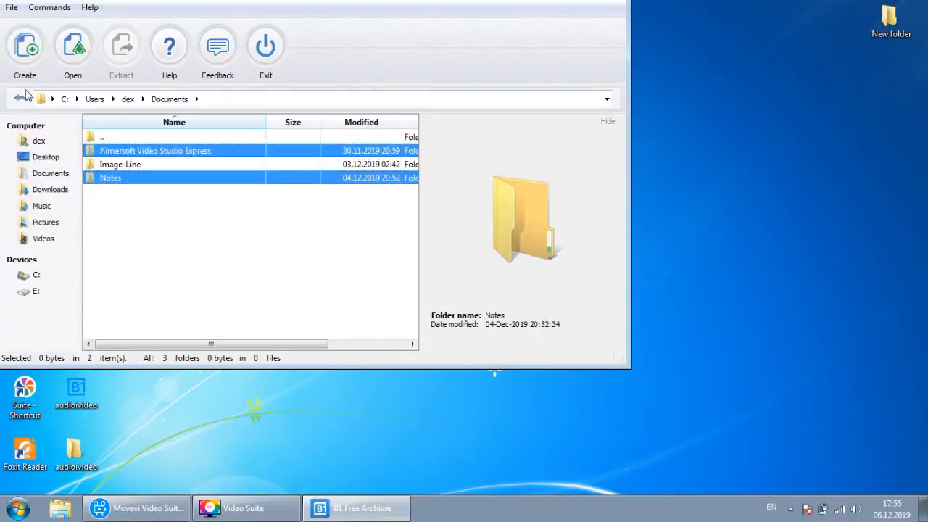
{"action": "left_click", "coordinate": [11, 8]}
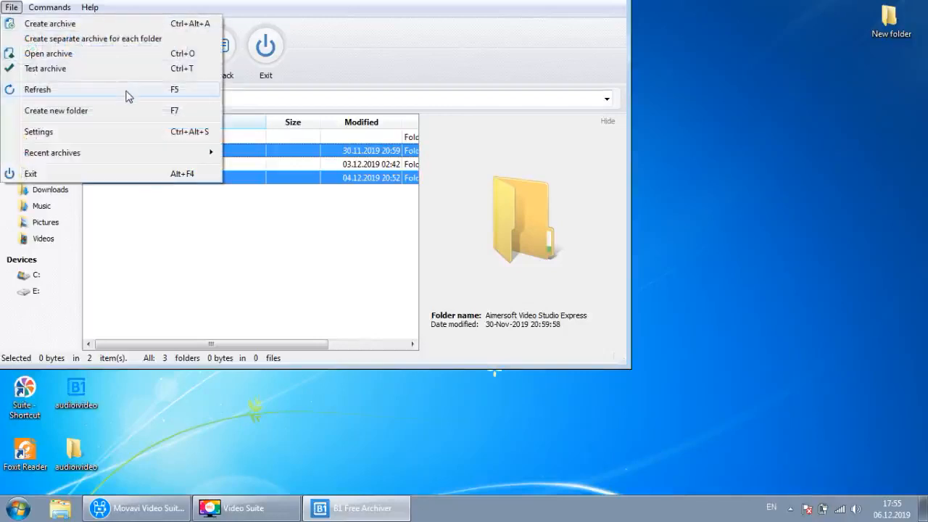
- Create Aimersoft Video Studio Express.b1 and Notes.b1 separately and view them in My Documents
{"action": "left_click", "coordinate": [131, 45]}
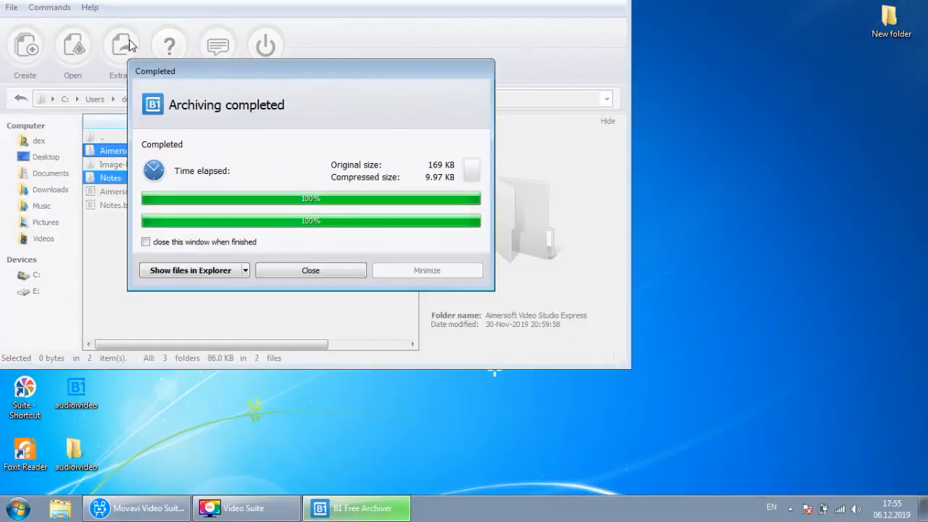
{"action": "left_click", "coordinate": [192, 270]}
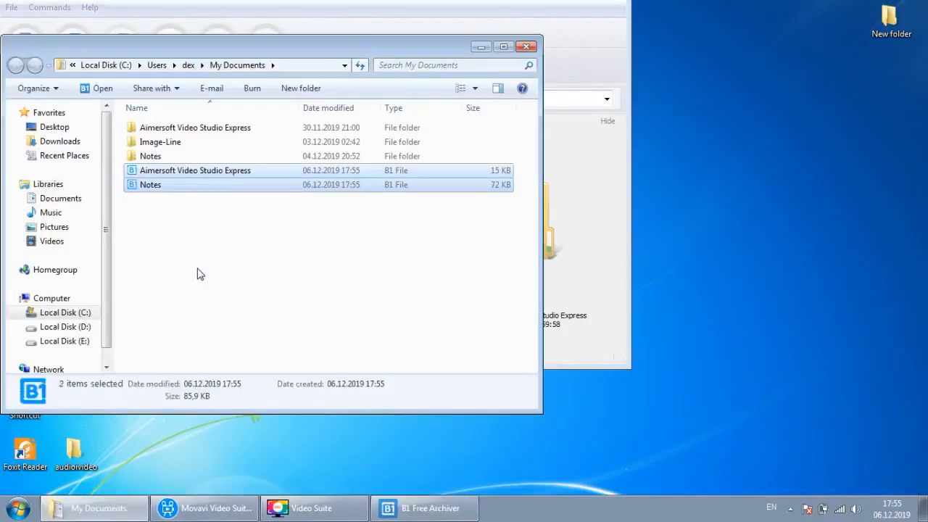
{"action": "left_click", "coordinate": [284, 220]}
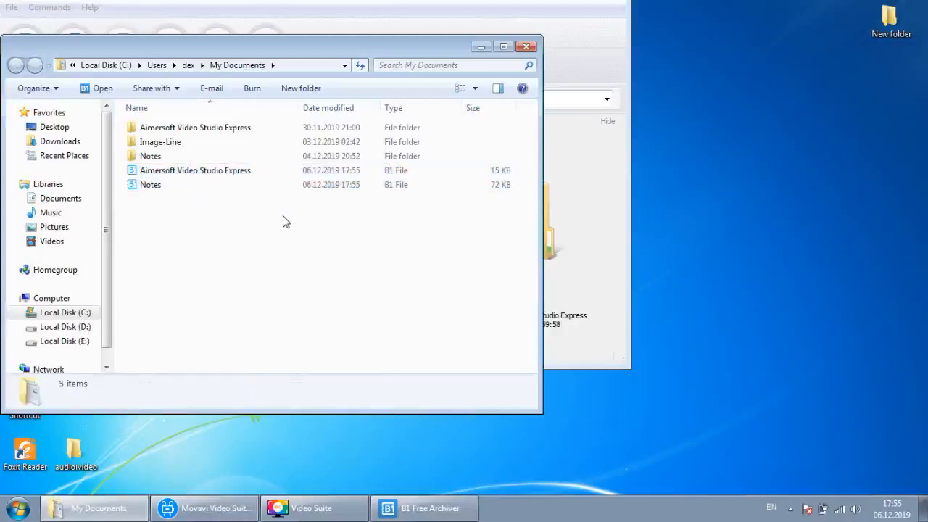